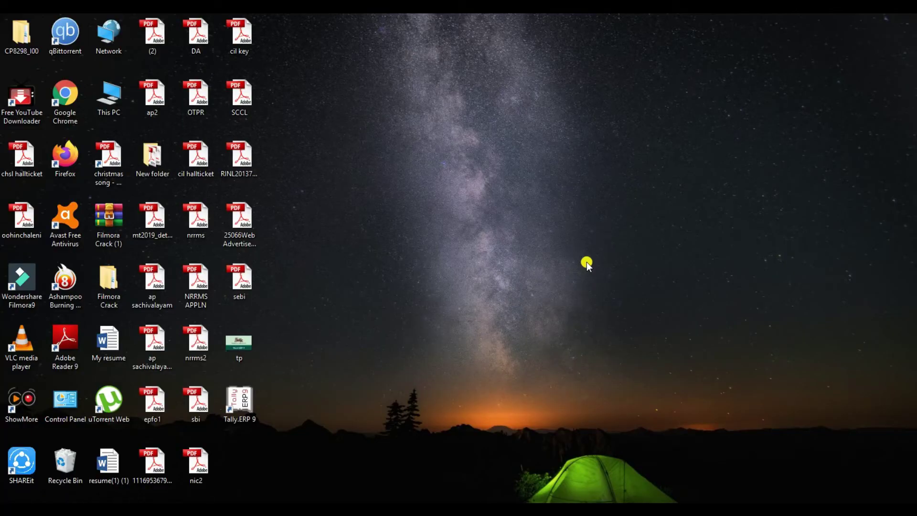
Launch Tally.ERP 9 in Educational Mode and open the form for creating a new company
double_click(253, 411)
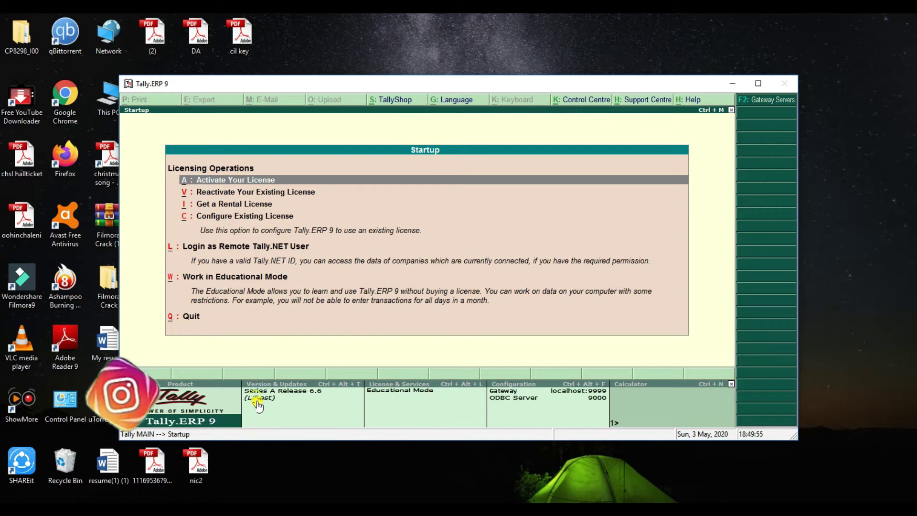
left_click(238, 282)
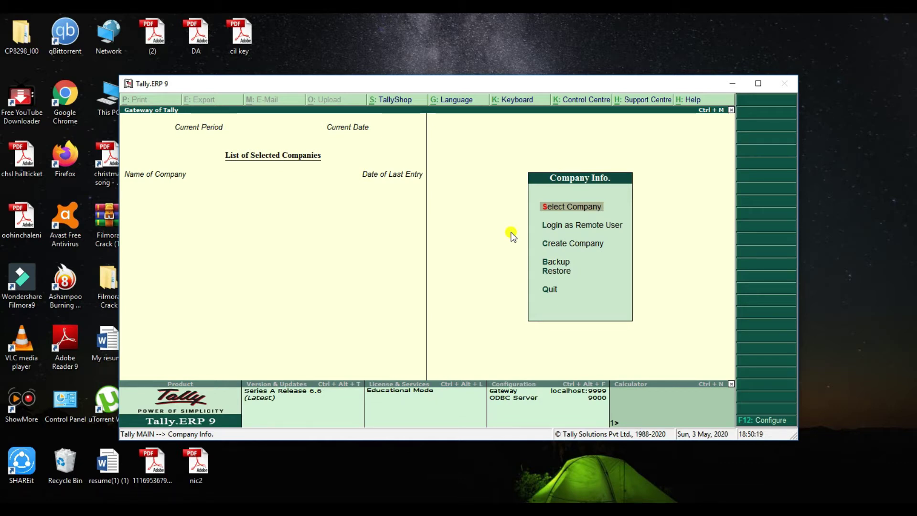
key("Down")
key("Down")
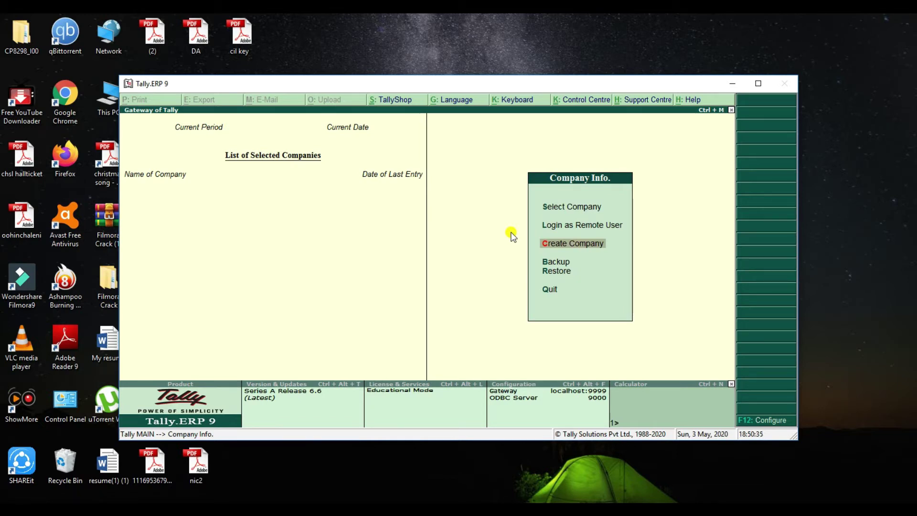
key("Return")
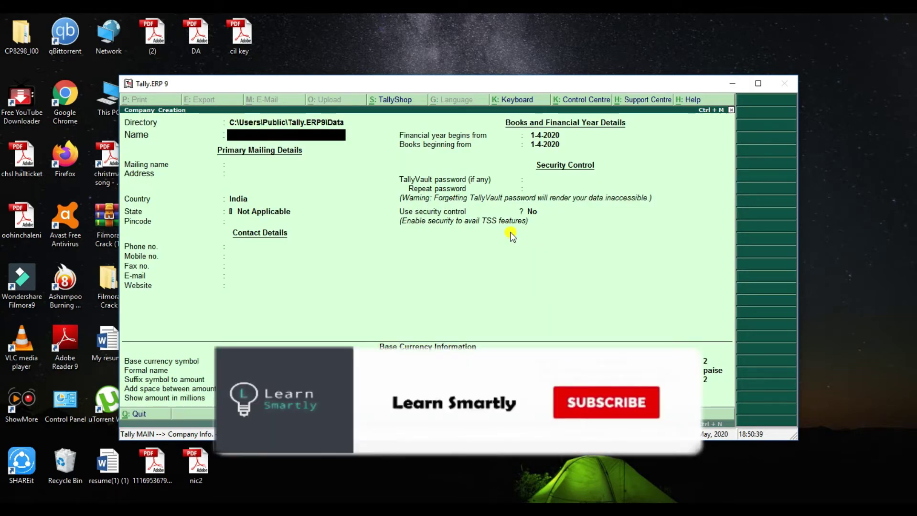
Enter the first company's name, keep the matching mailing name and India as country, and set the state to Andhra Pradesh
type("Navee")
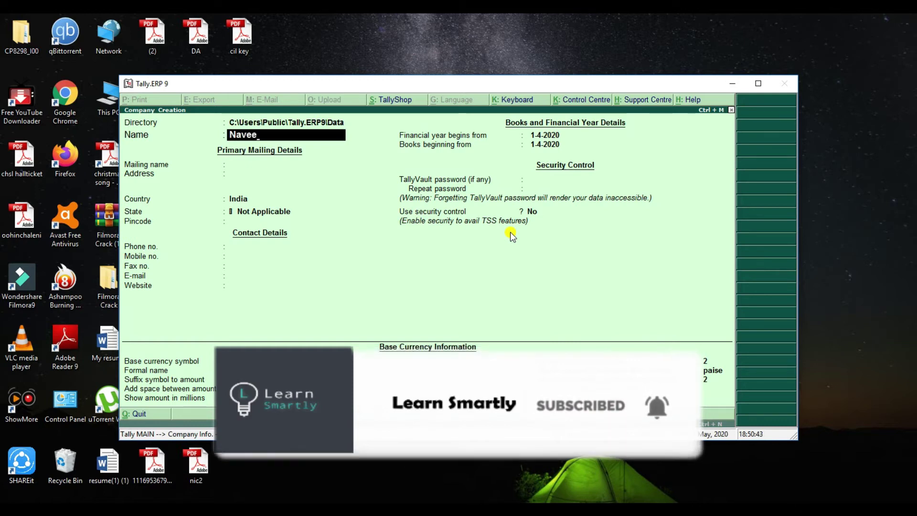
type("n")
key("Return")
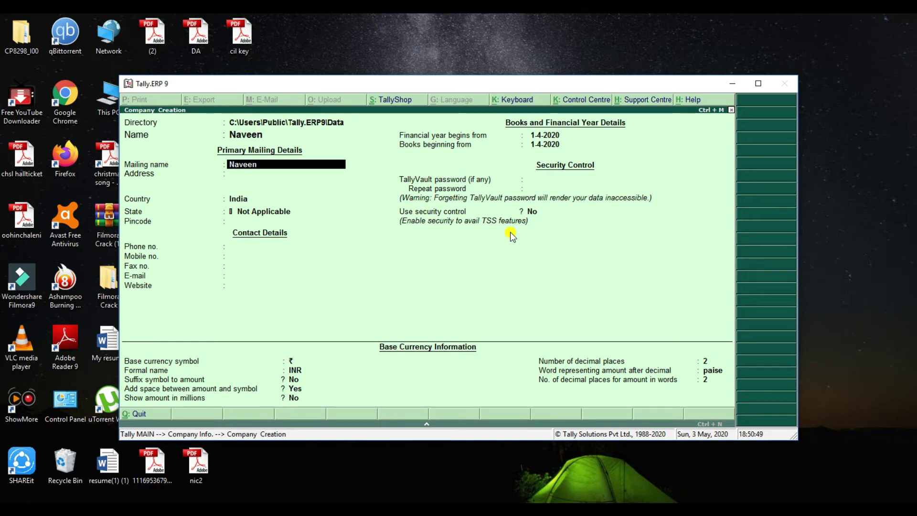
key("Return")
key("Return")
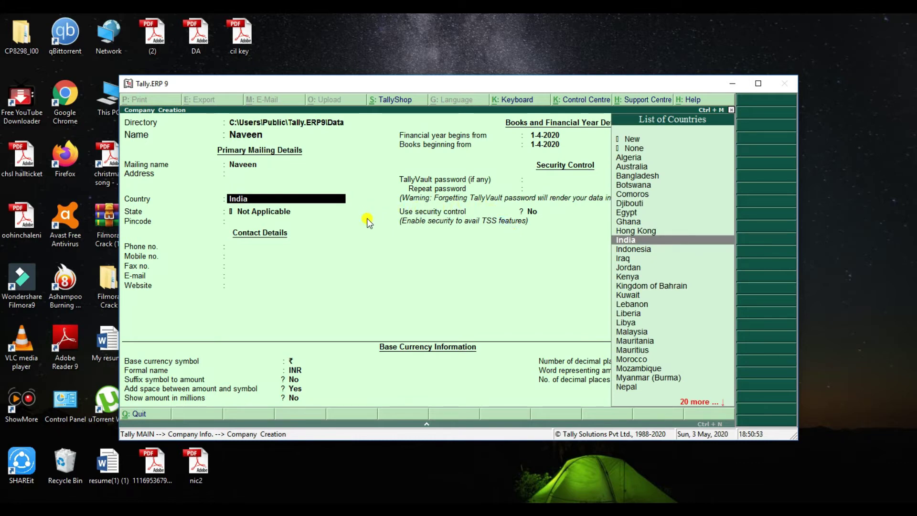
key("Return")
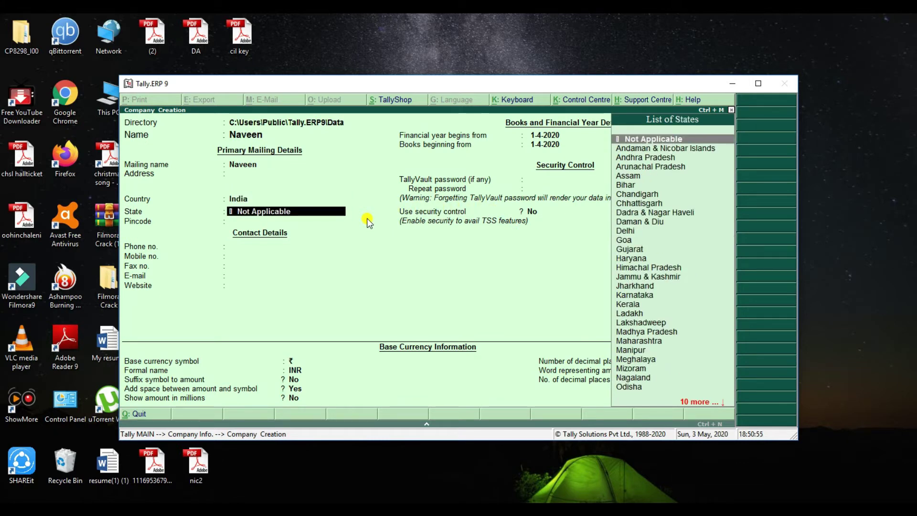
key("Down")
key("Down")
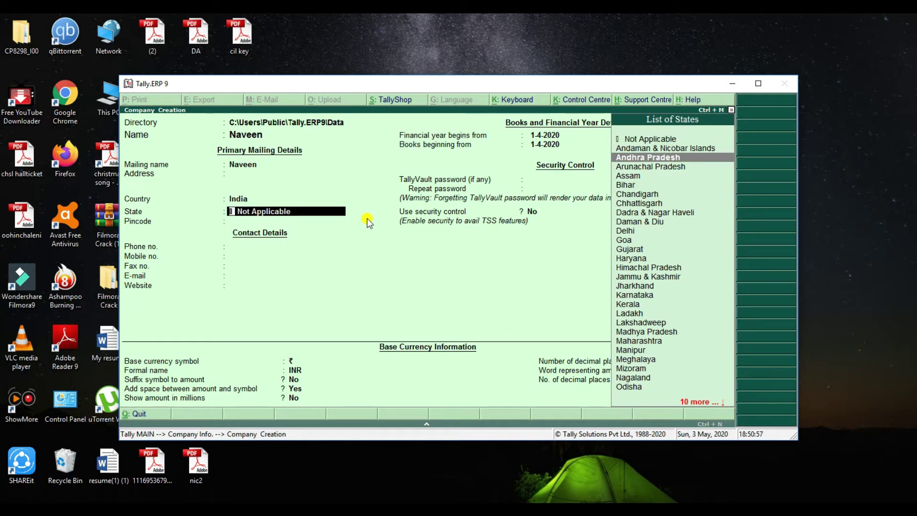
key("Return")
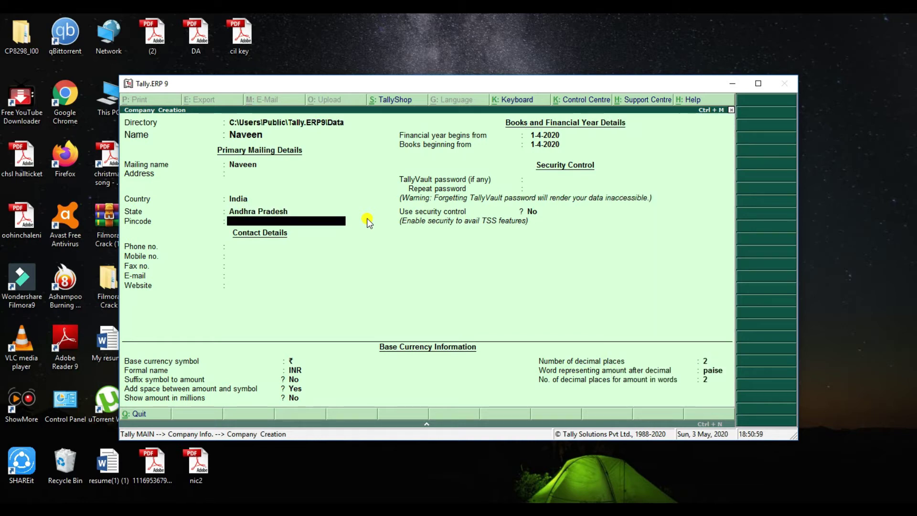
Leave the pincode and contact details blank, and keep 1-4-2020 as the start of the financial year and books
key("Return")
key("Return")
key("Return")
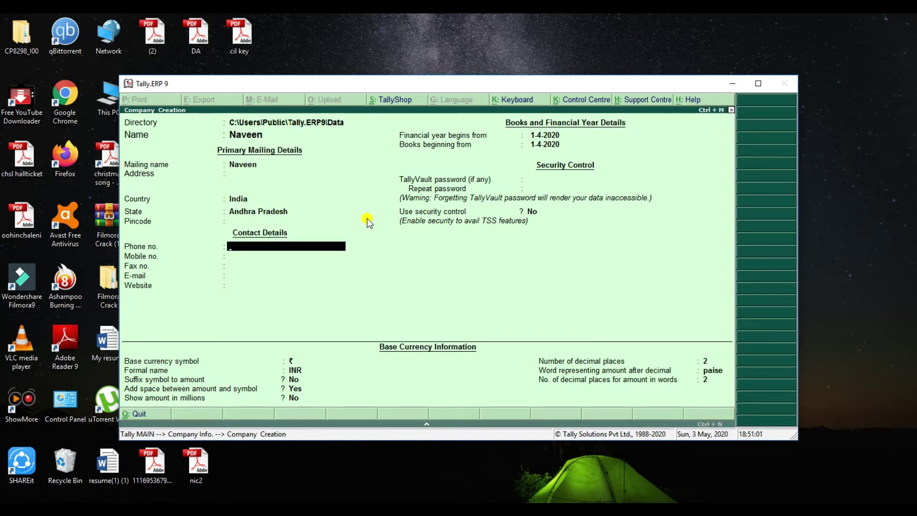
key("Return")
key("Return")
key("Return")
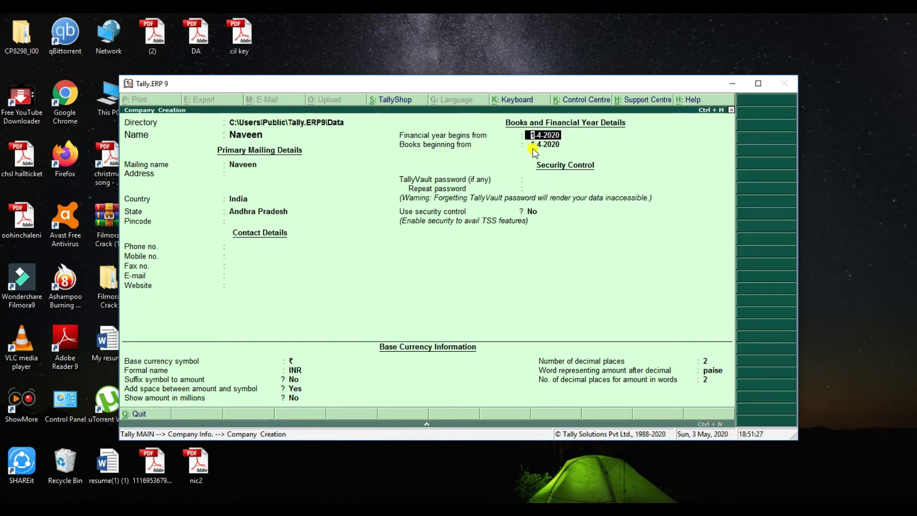
key("Return")
key("Return")
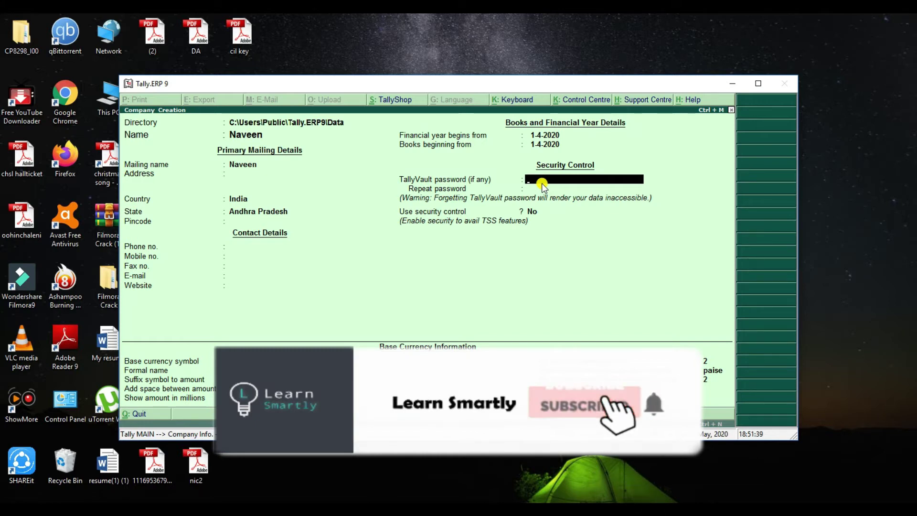
Leave the TallyVault password empty, keep the default security and base currency settings, and accept the new company
key("Return")
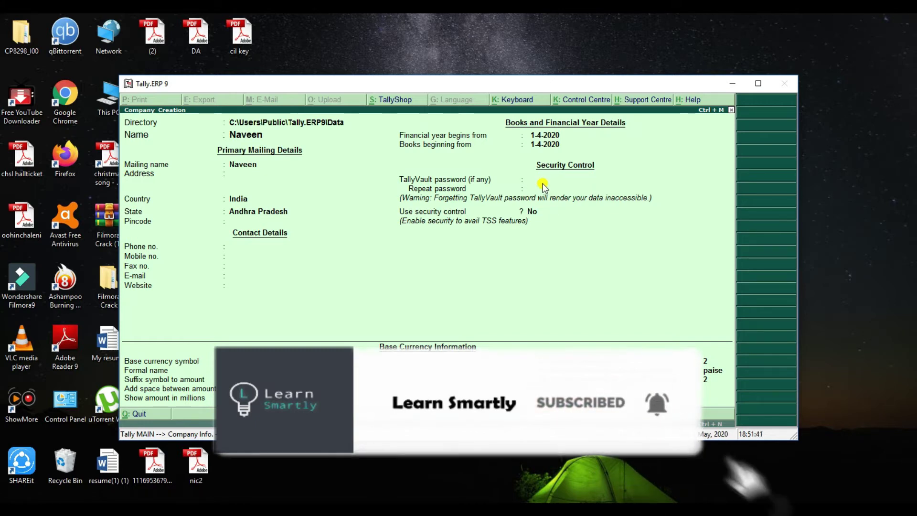
key("Return")
key("Return")
key("Return")
key("Return")
key("Return")
key("Return")
key("Return")
key("Return")
key("Return")
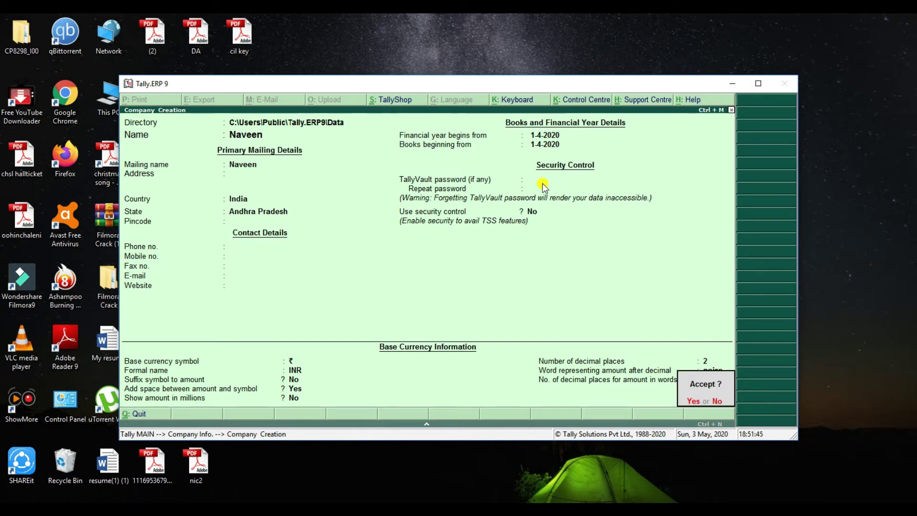
key("Return")
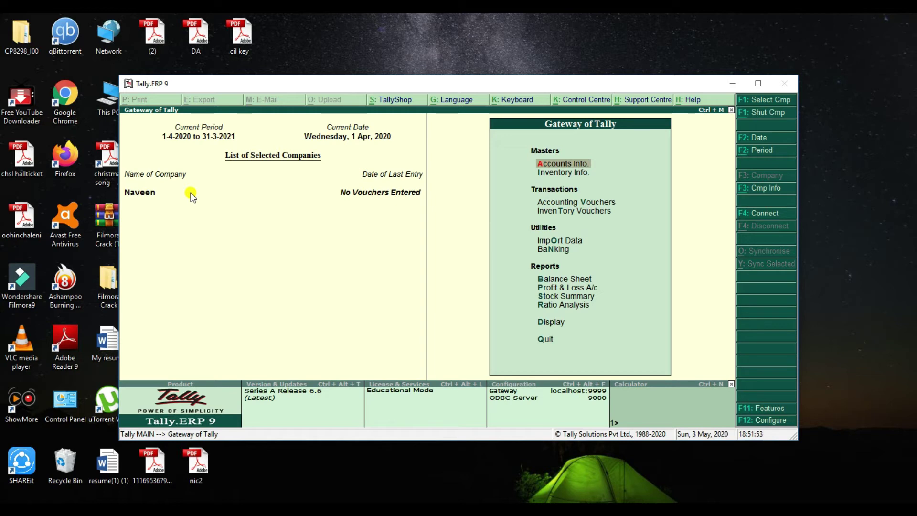
Shut the open company and open a blank company creation form for a second one
key("alt+F1")
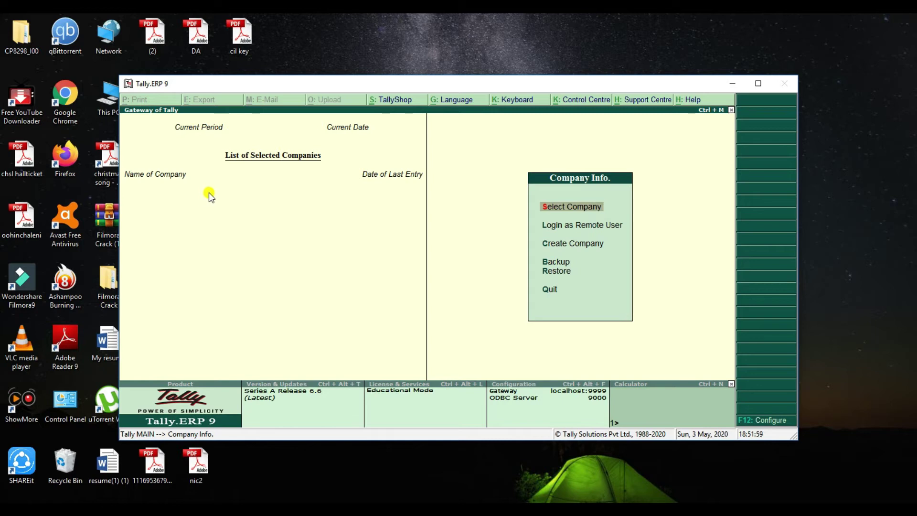
key("Down")
key("Down")
key("Down")
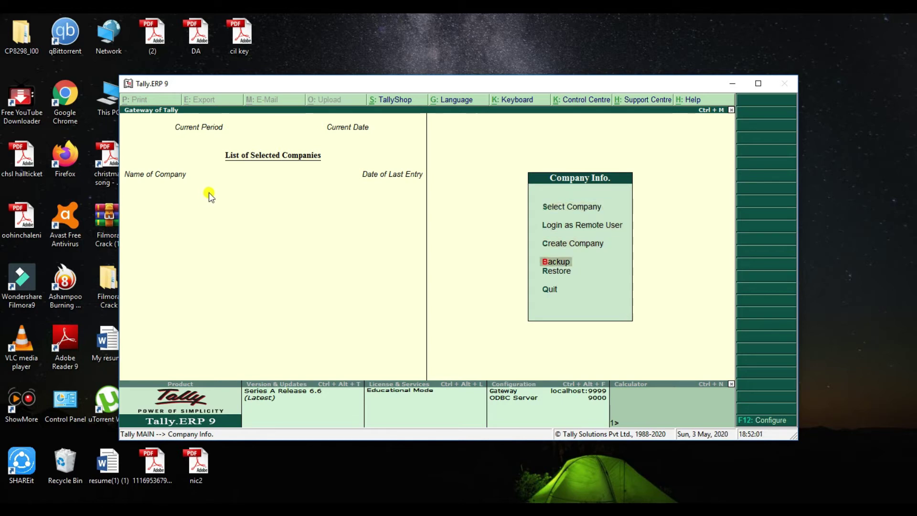
key("Up")
key("Return")
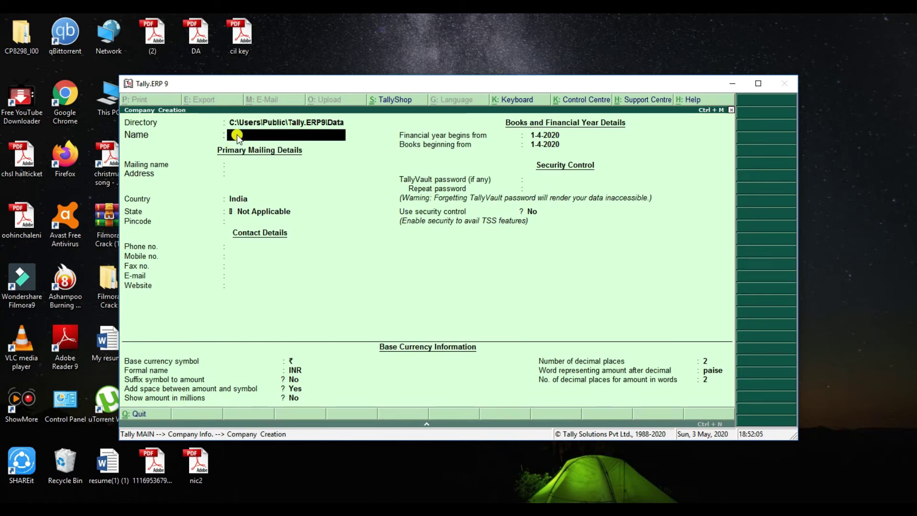
Create the second company with its name, country India and state Andhra Pradesh, accepting all remaining defaults
type("Kumar")
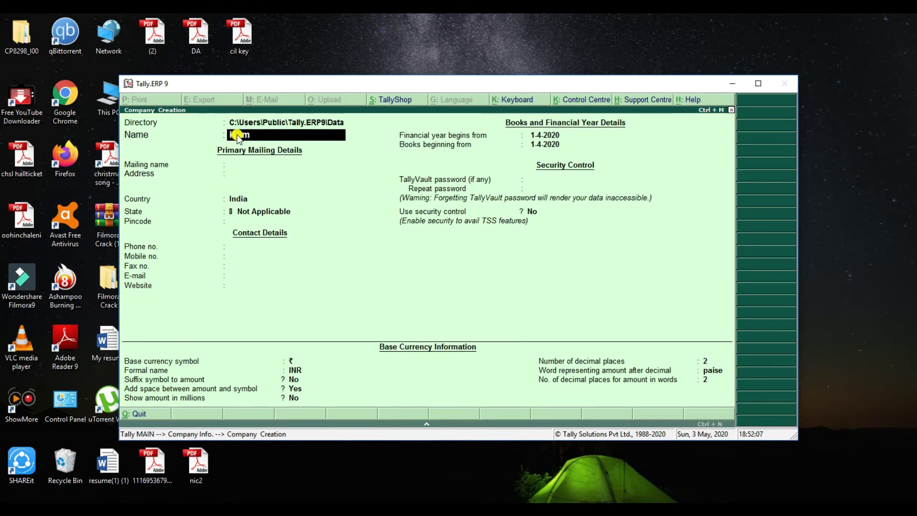
key("Return")
key("Return")
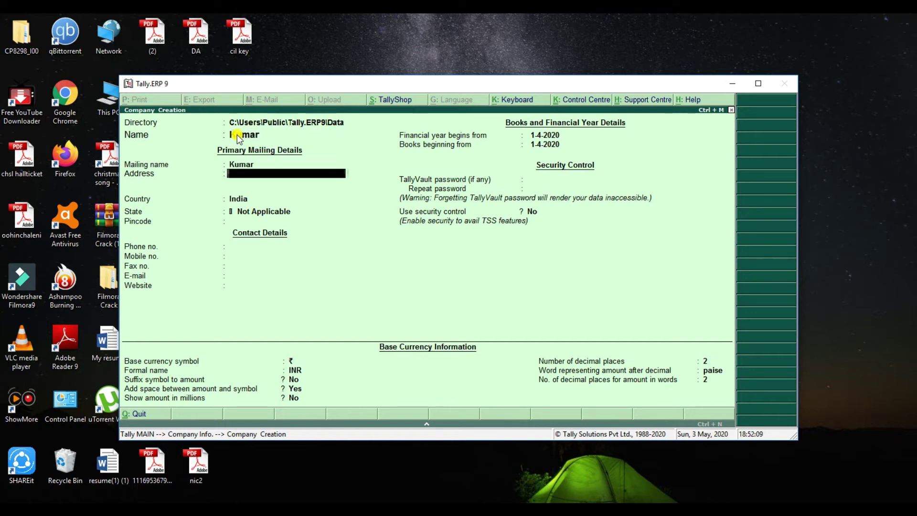
key("Return")
key("Return")
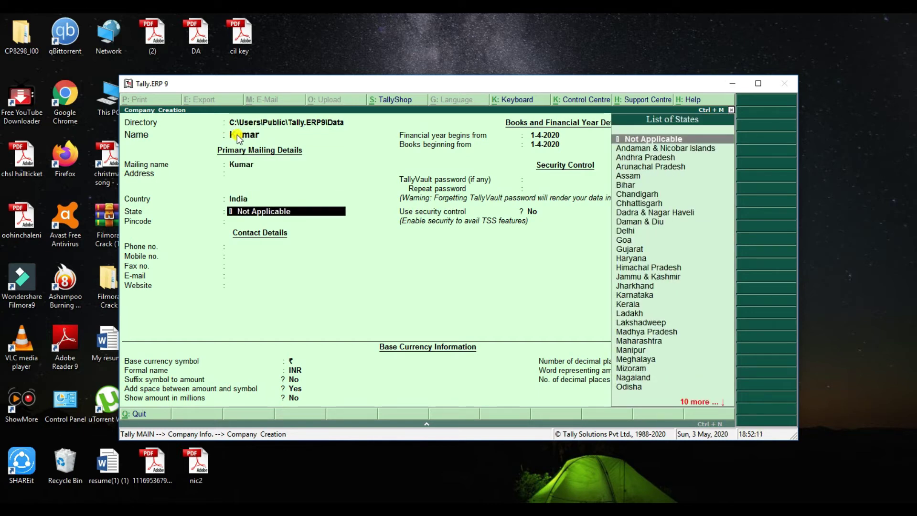
key("Down")
key("Down")
key("Return")
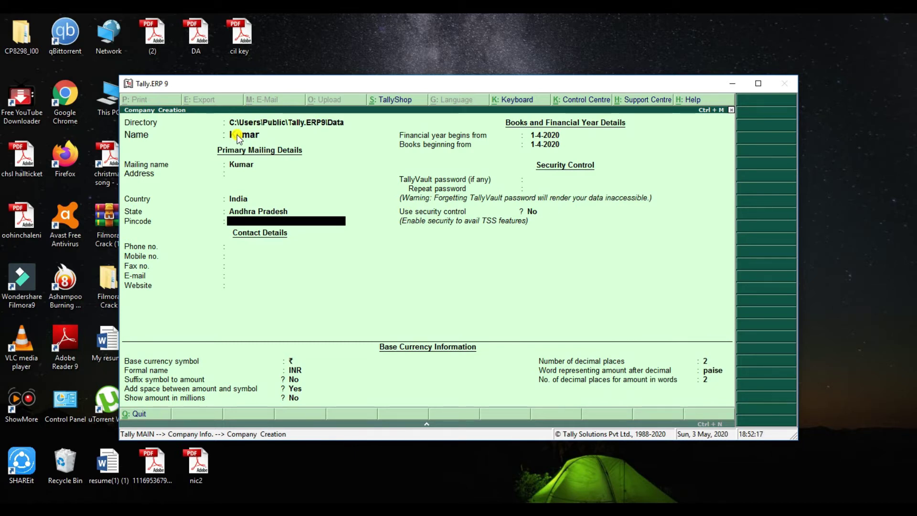
key("ctrl+a")
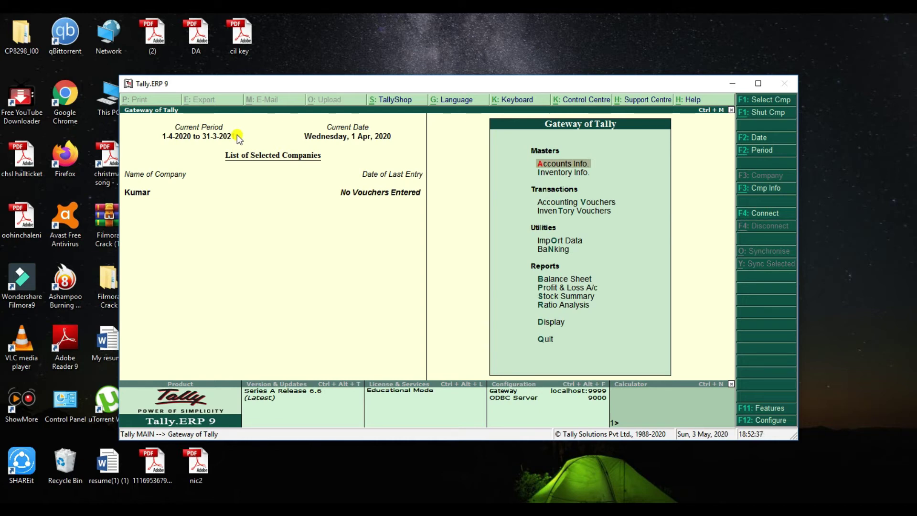
Shut the second company and load the first company from the company list
key("alt+F1")
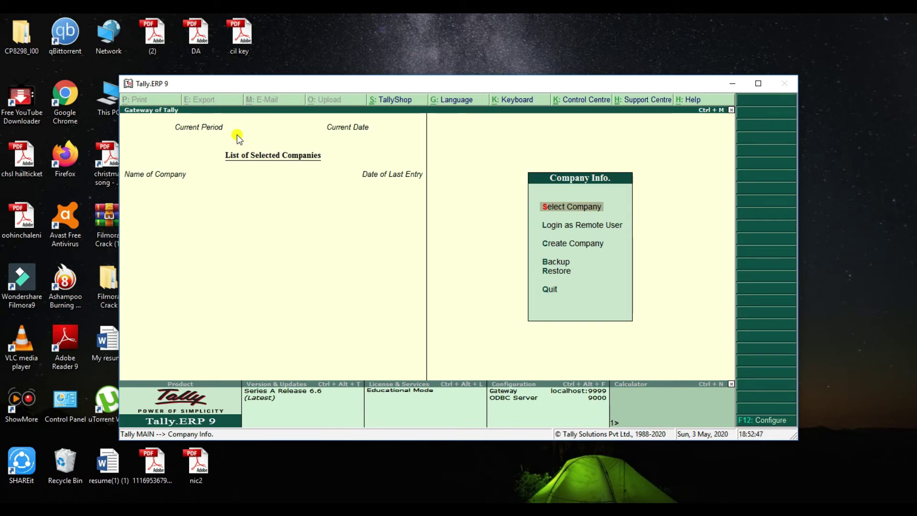
key("Return")
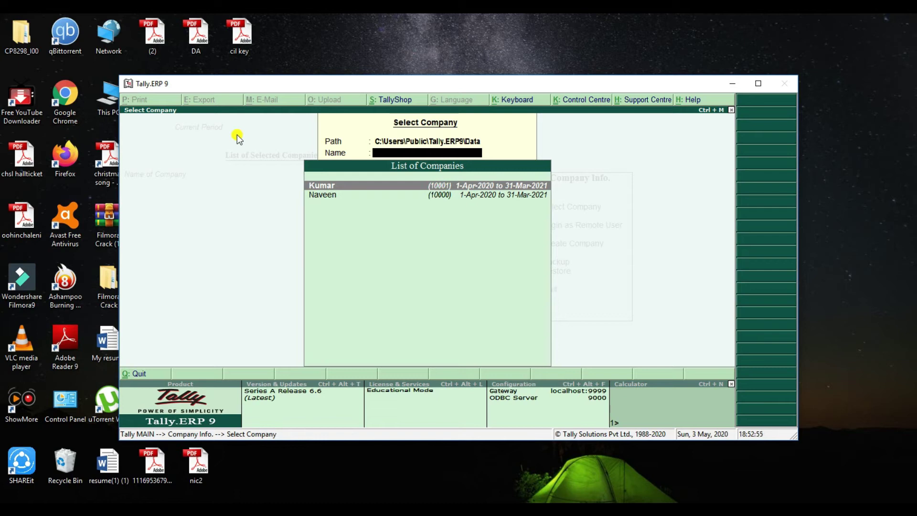
key("Down")
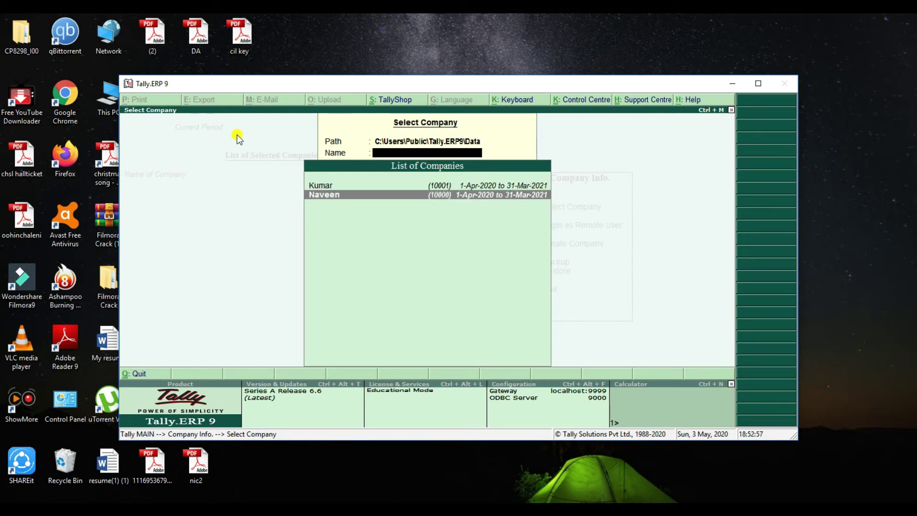
key("Return")
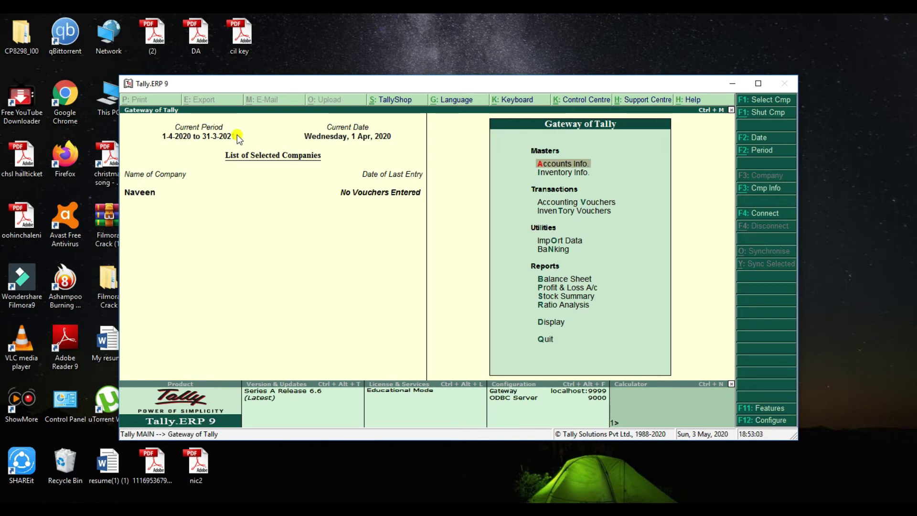
Shut the first company and load the second company from the company list
key("alt+F1")
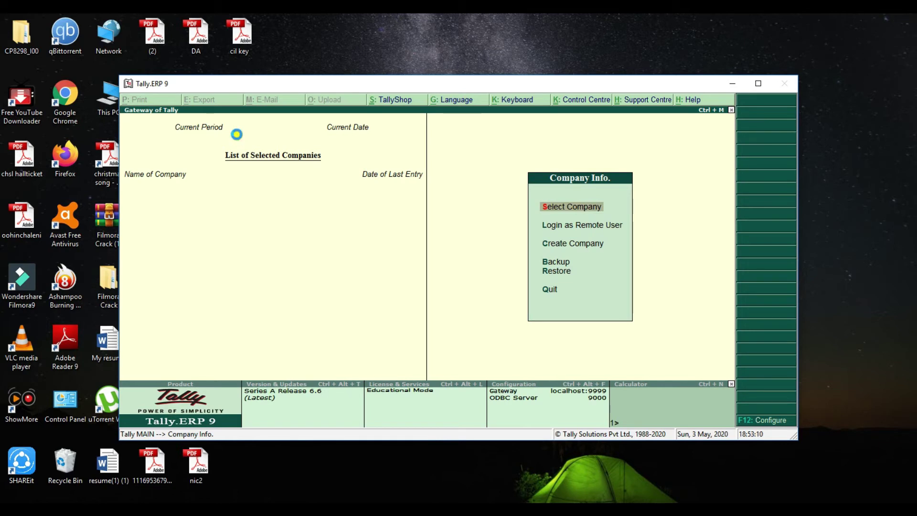
key("Return")
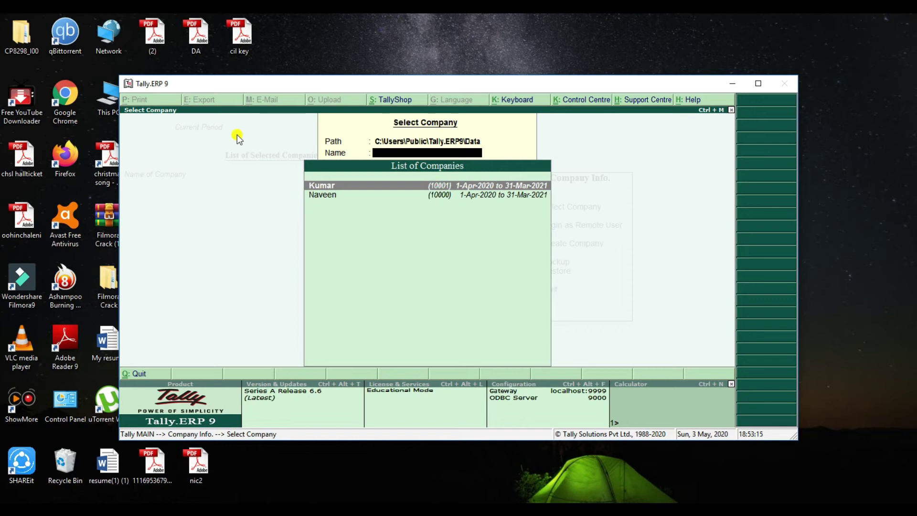
key("Down")
key("Up")
key("Down")
key("Up")
key("Return")
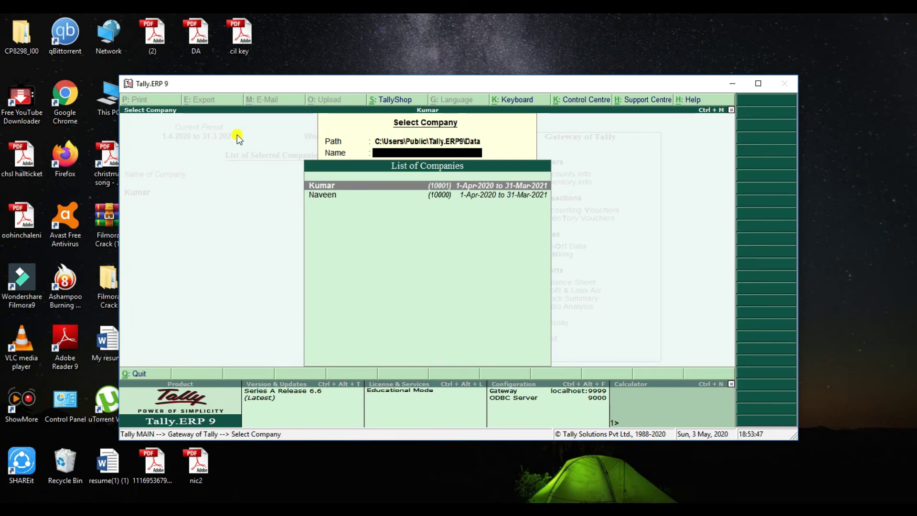
key("Return")
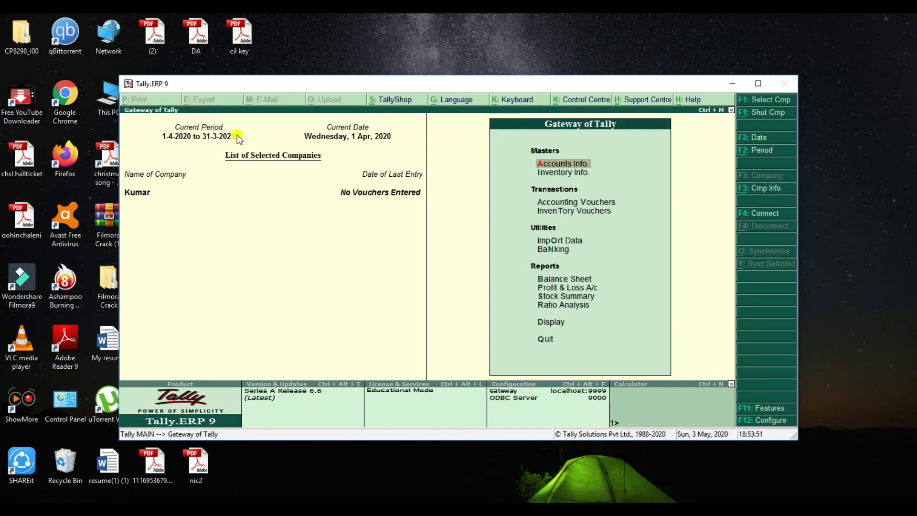
Alter the loaded company by replacing its name and mailing name with the new name, and save the alteration
key("alt+F3")
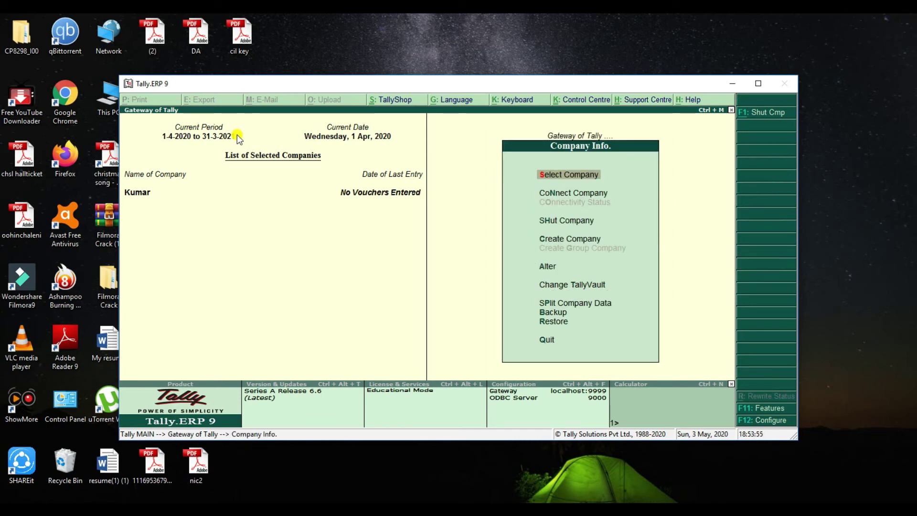
key("Down")
key("Down")
key("Down")
key("Down")
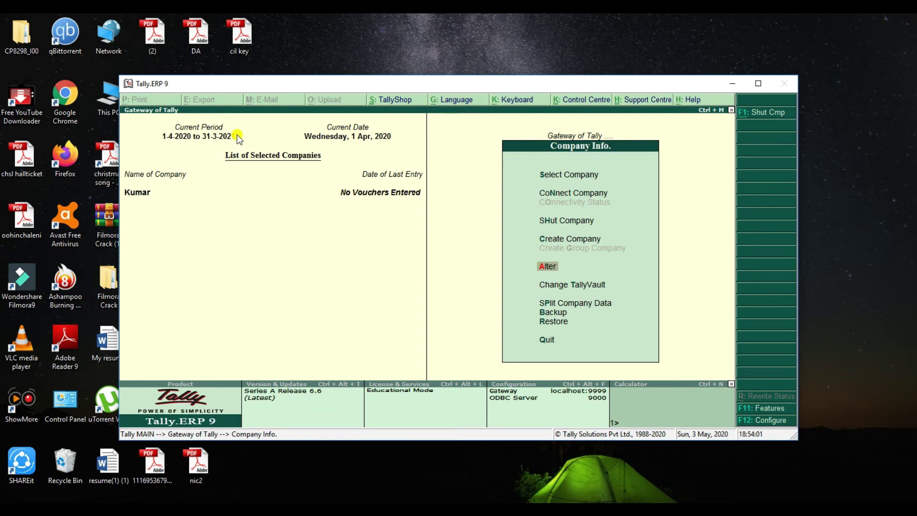
key("Return")
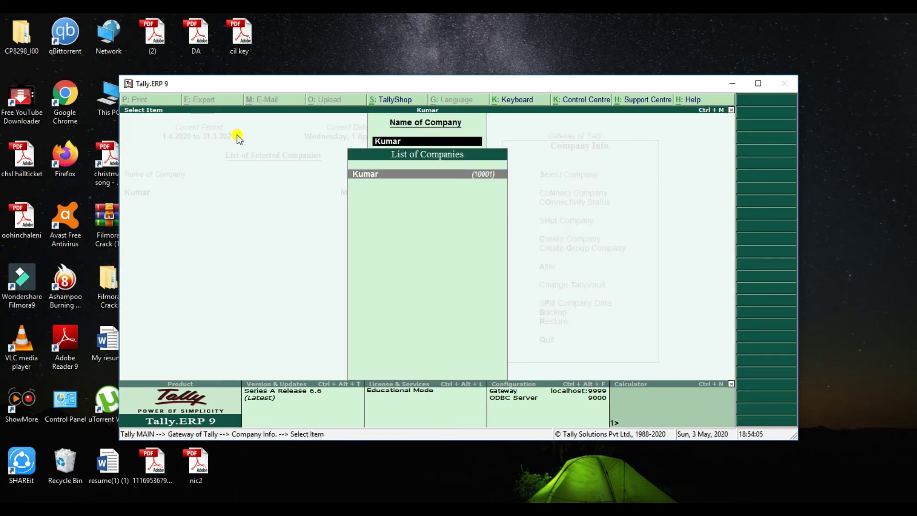
key("Return")
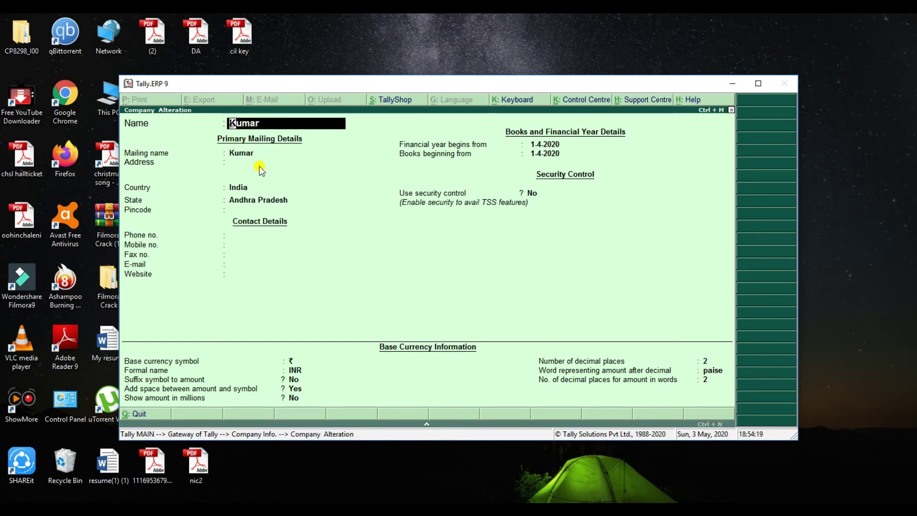
type("Raju")
key("ctrl+q")
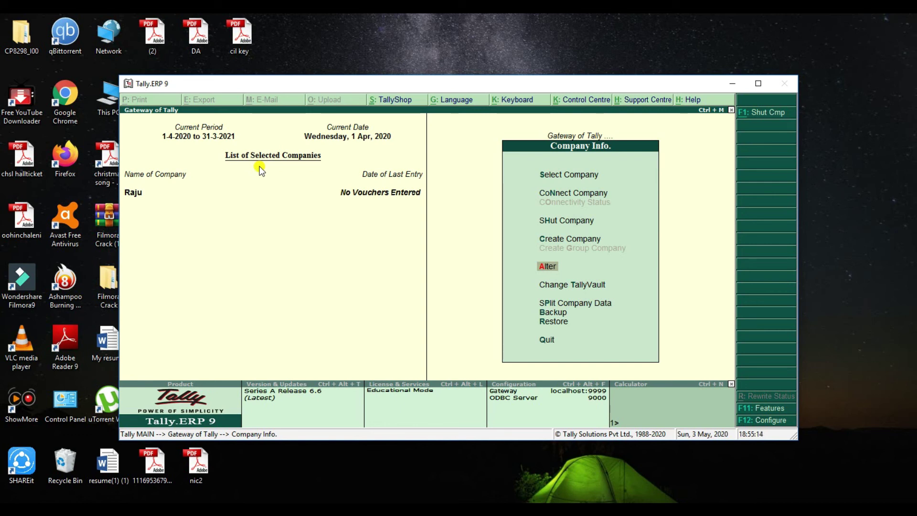
Open the renamed company for alteration and delete it, confirming both deletion prompts
key("Return")
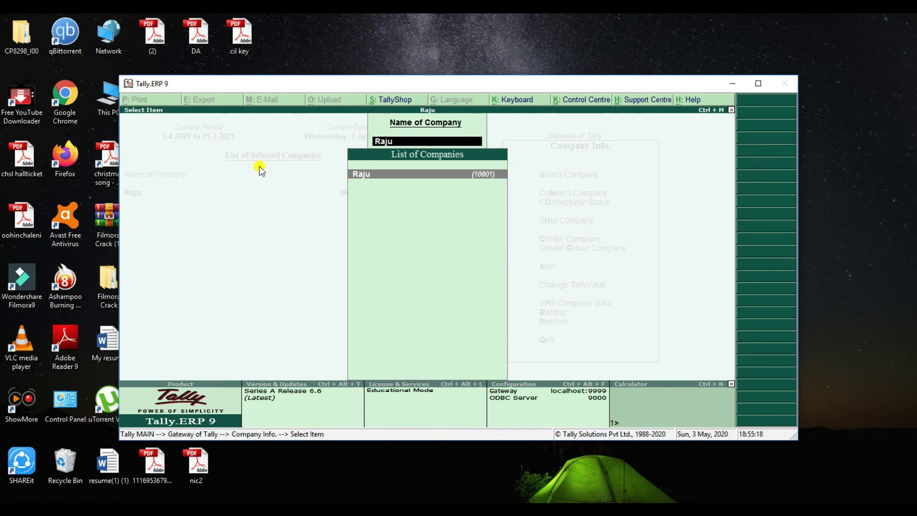
key("Return")
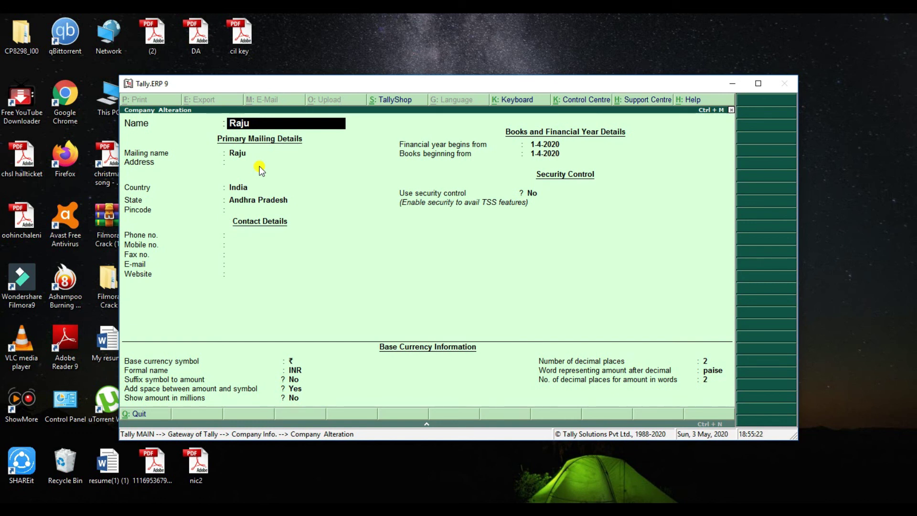
key("alt+d")
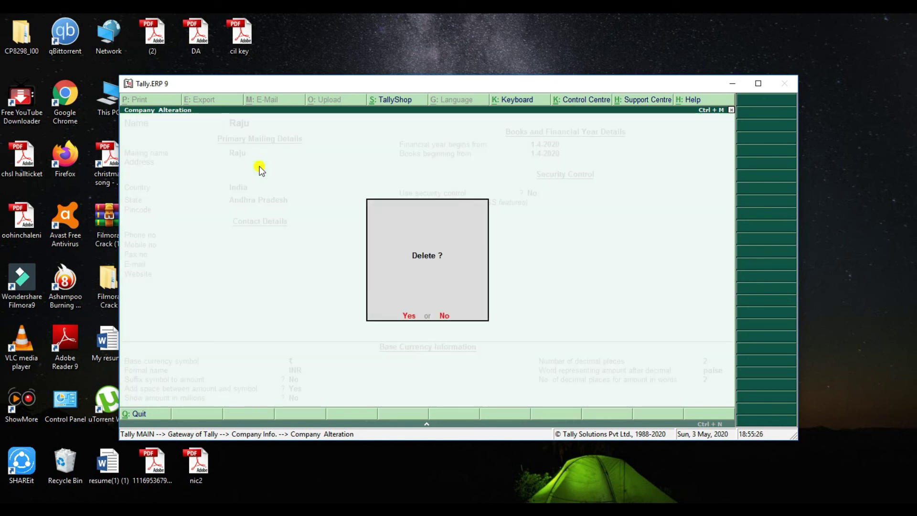
key("Return")
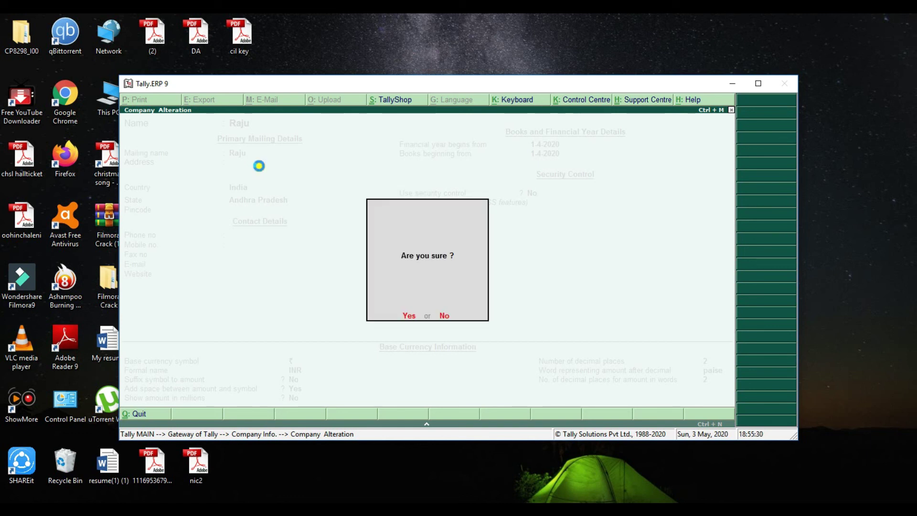
key("Return")
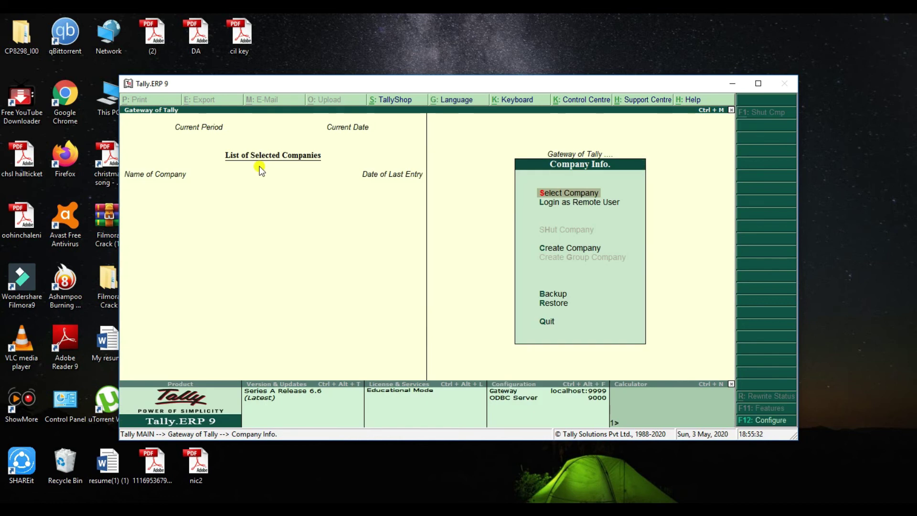